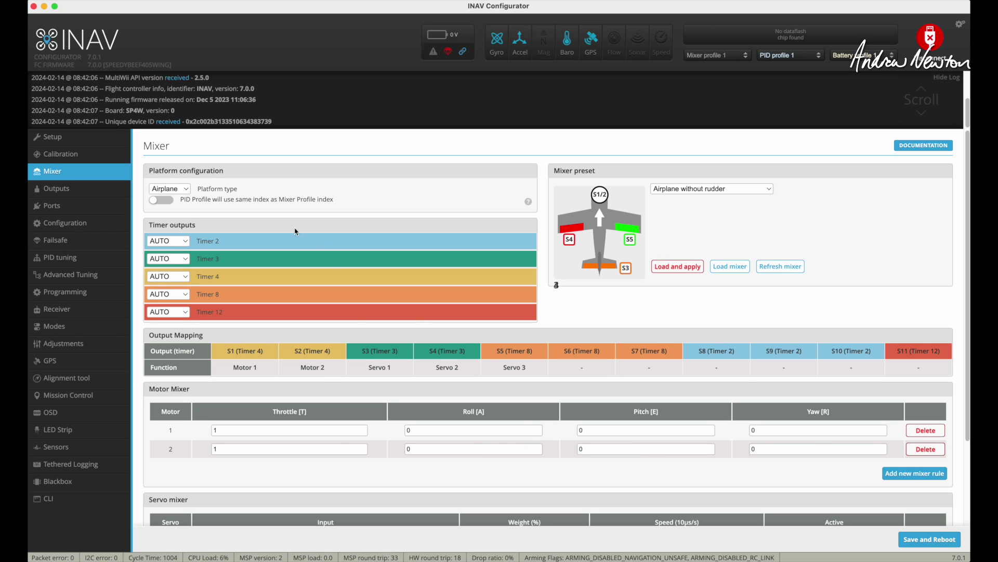
Review the Mixer settings: timer output options, output mapping, motor mixer and servo mixer rules
click(171, 243)
click(172, 243)
scroll(378, 297, down, 3)
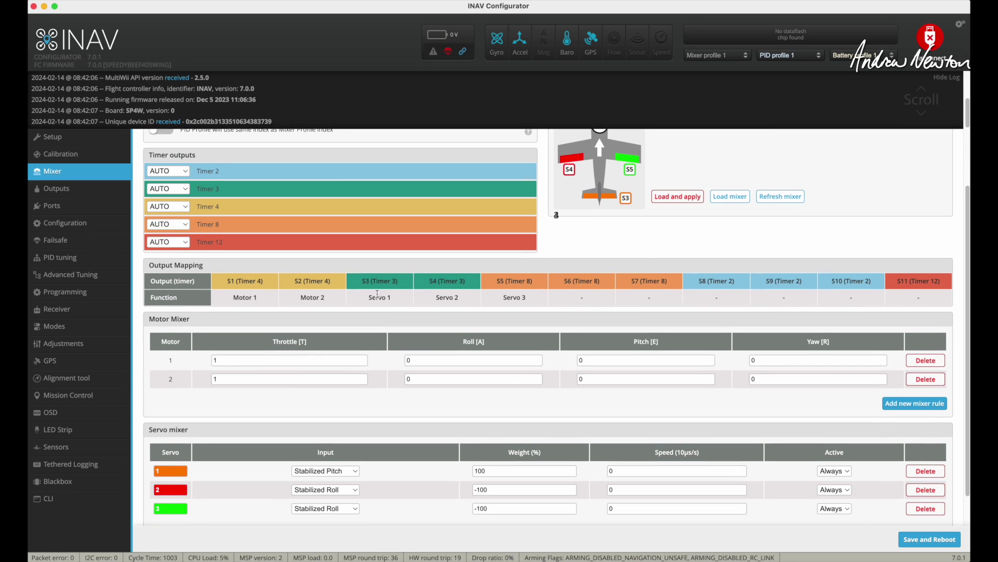
scroll(378, 297, down, 2)
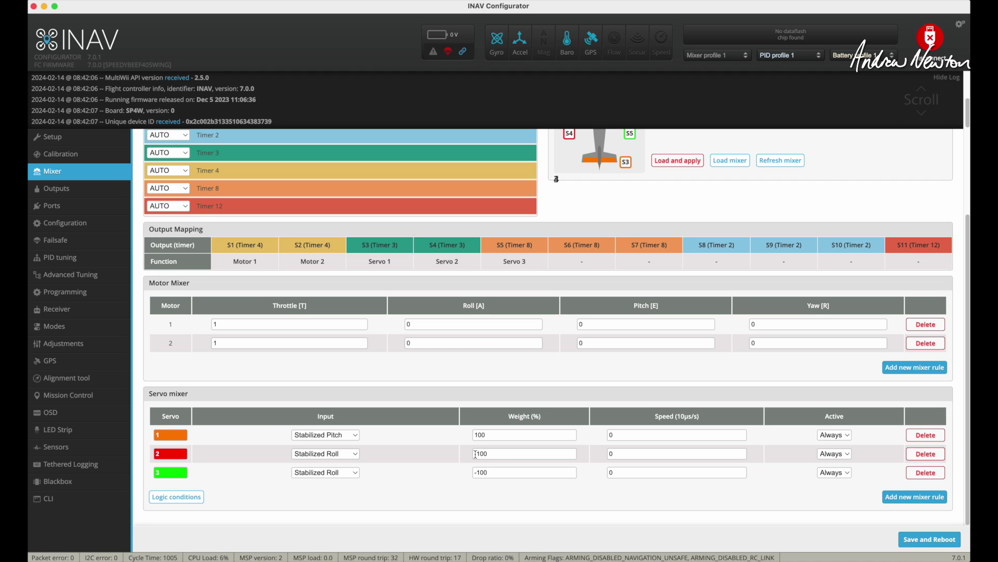
Open the Outputs settings and examine the motor section and the servo midpoints, limits, rates and reverse switches
click(64, 192)
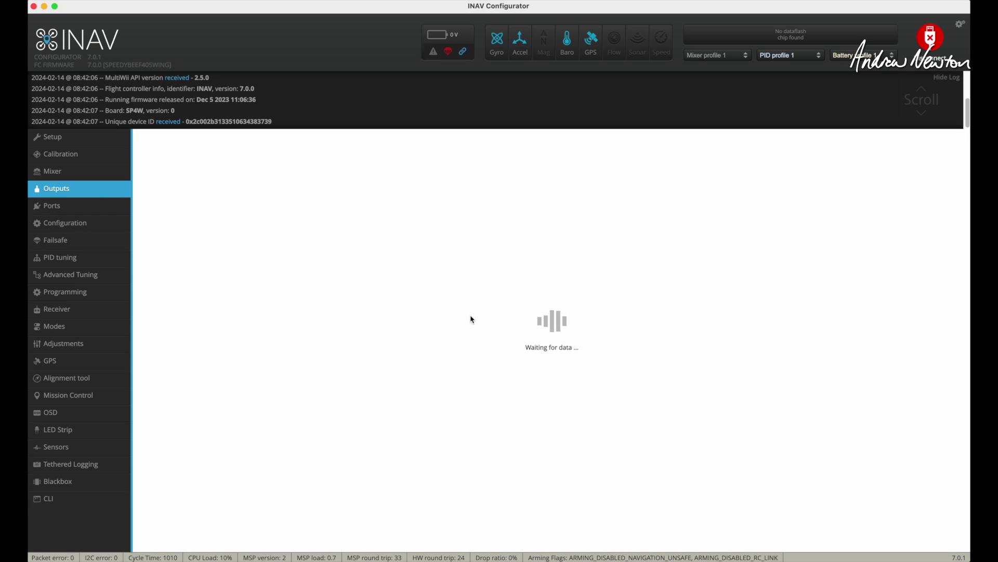
scroll(267, 397, down, 3)
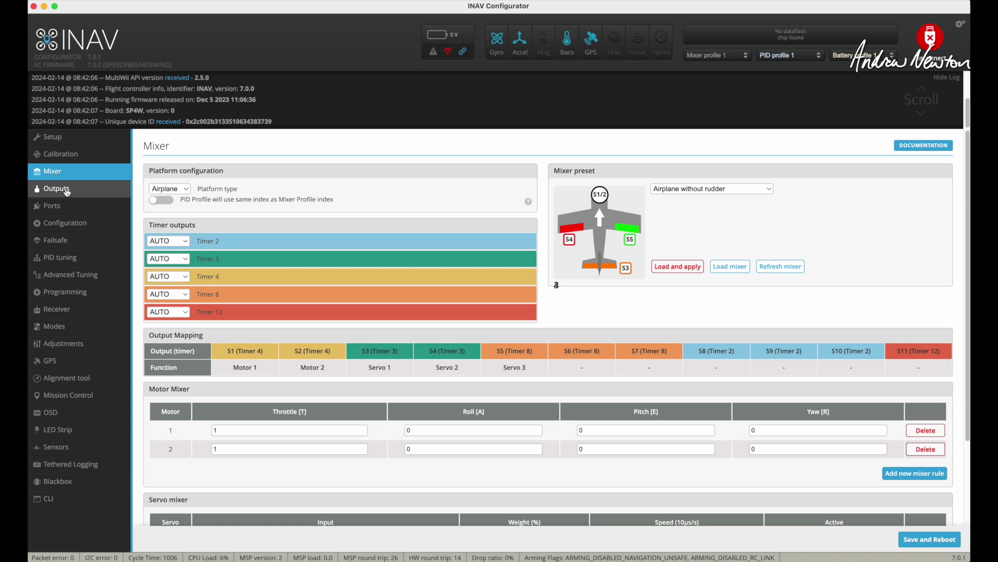
click(67, 191)
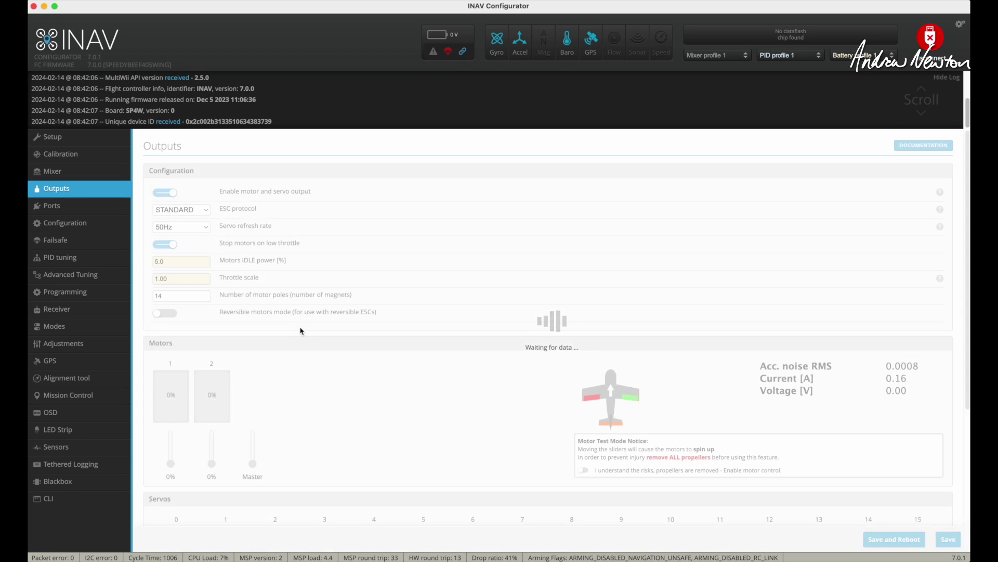
scroll(486, 411, down, 3)
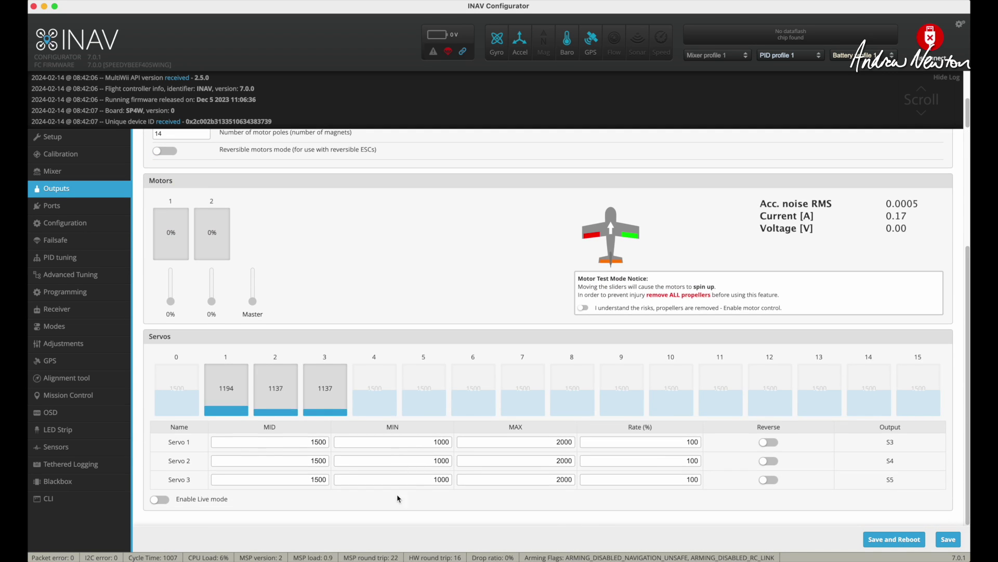
Check the Ports page and the Configuration page's sensors, other features, battery and VTX settings
click(56, 207)
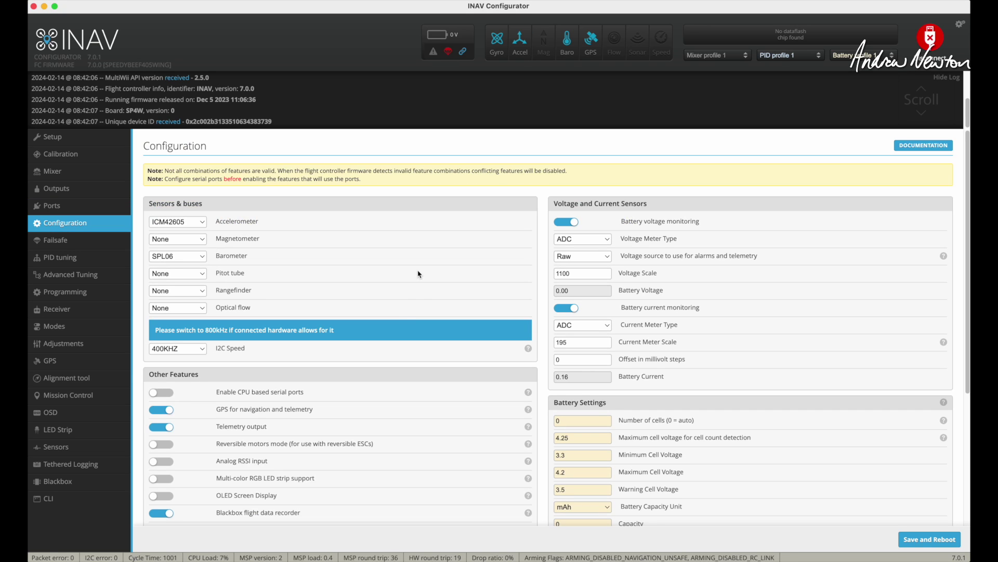
scroll(418, 274, down, 2)
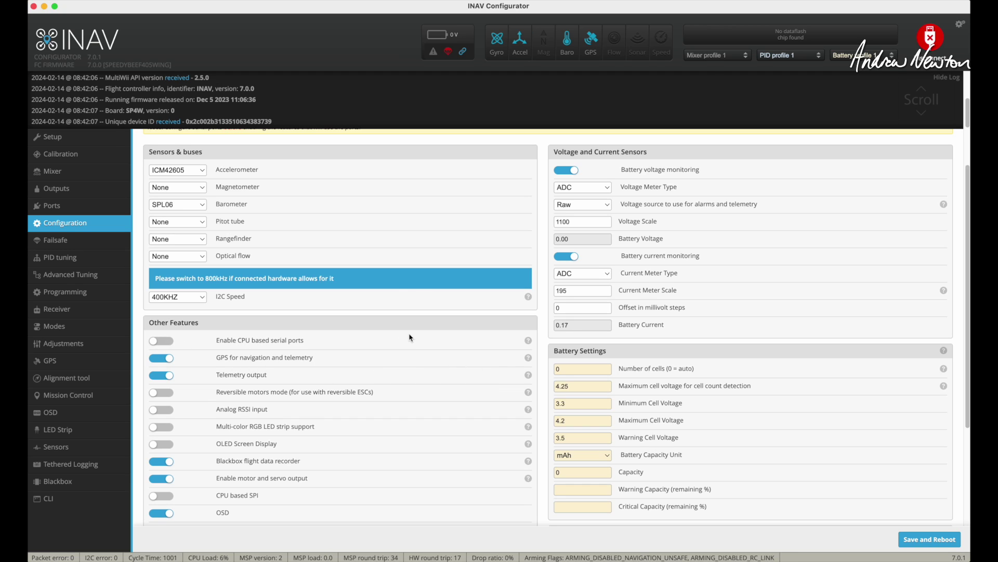
scroll(408, 338, down, 5)
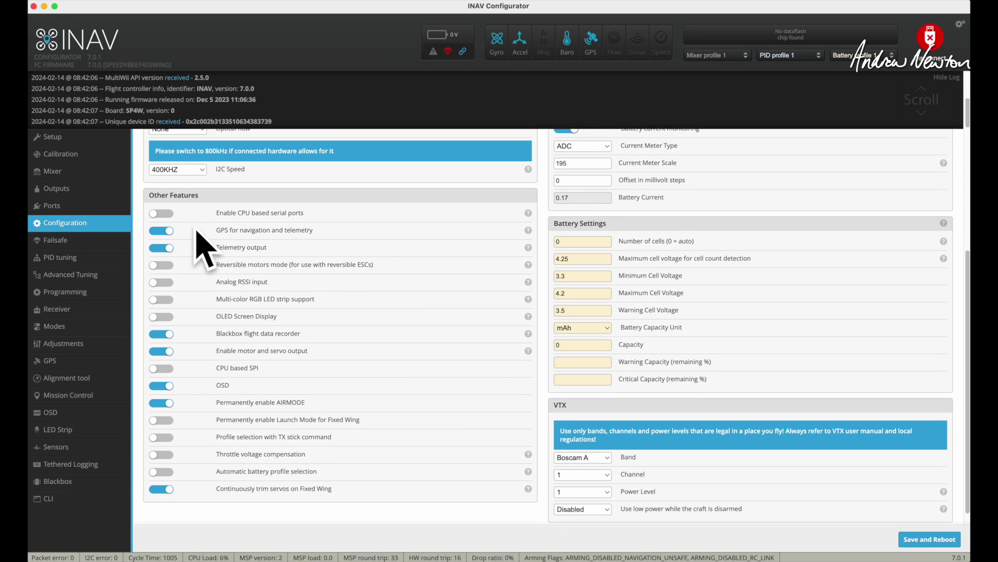
scroll(396, 266, down, 1)
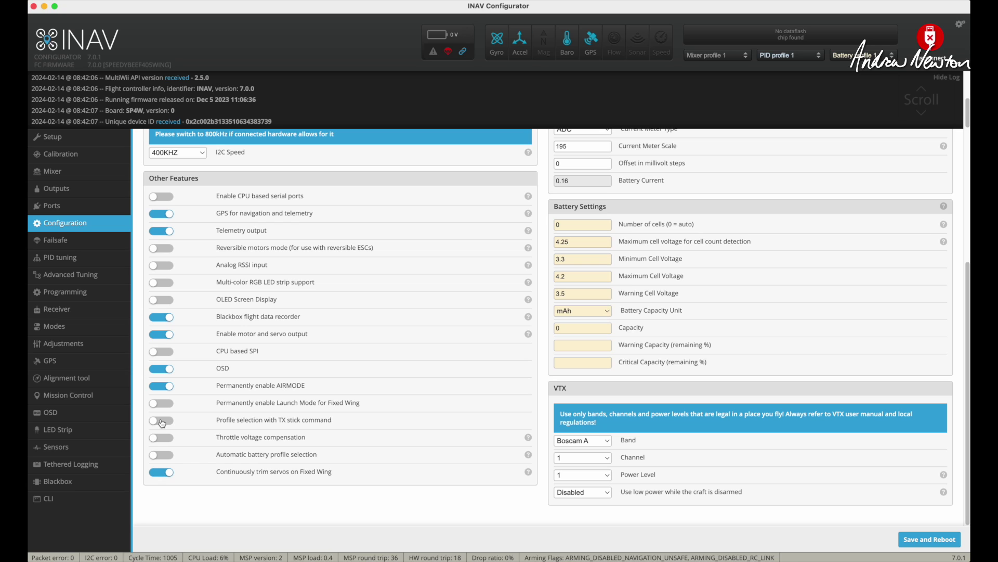
Look at the Failsafe page and the PID tuning gains, Rates & Expo, and Mechanics settings
click(63, 242)
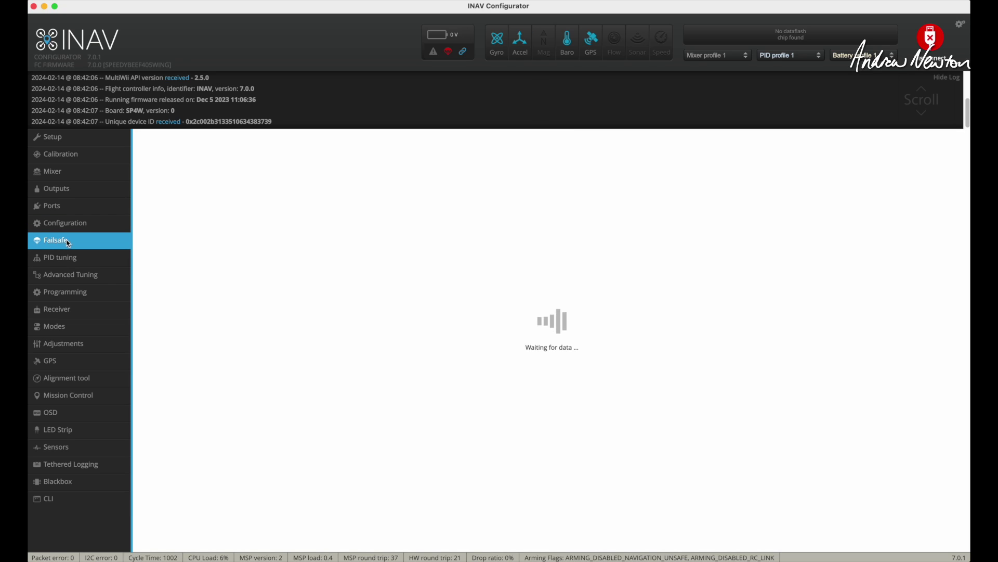
click(71, 256)
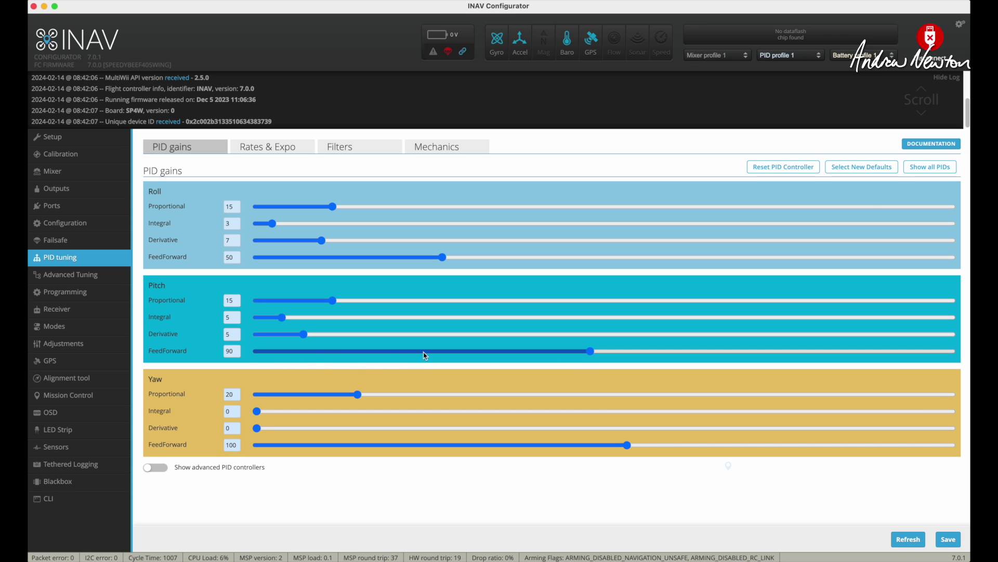
click(267, 147)
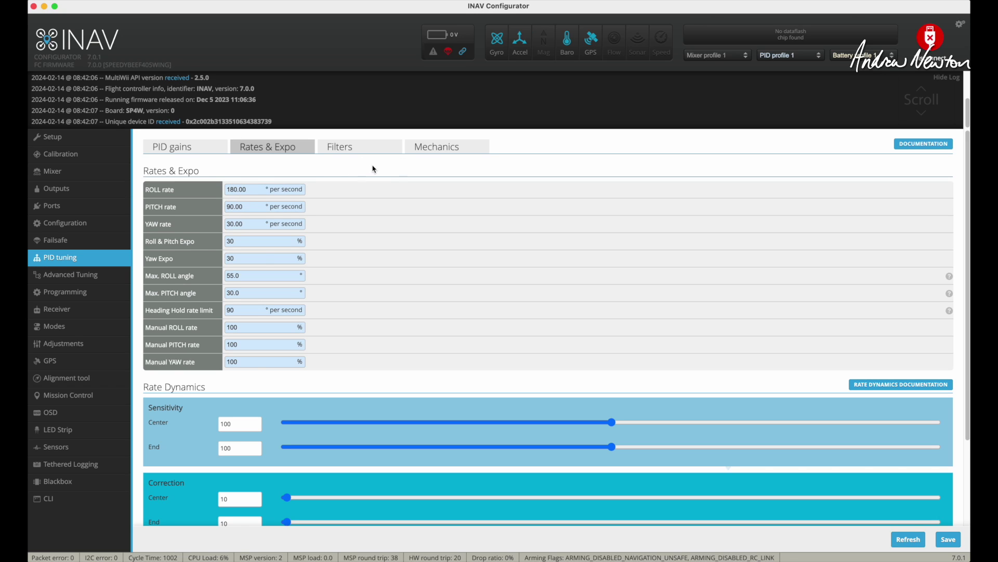
click(441, 150)
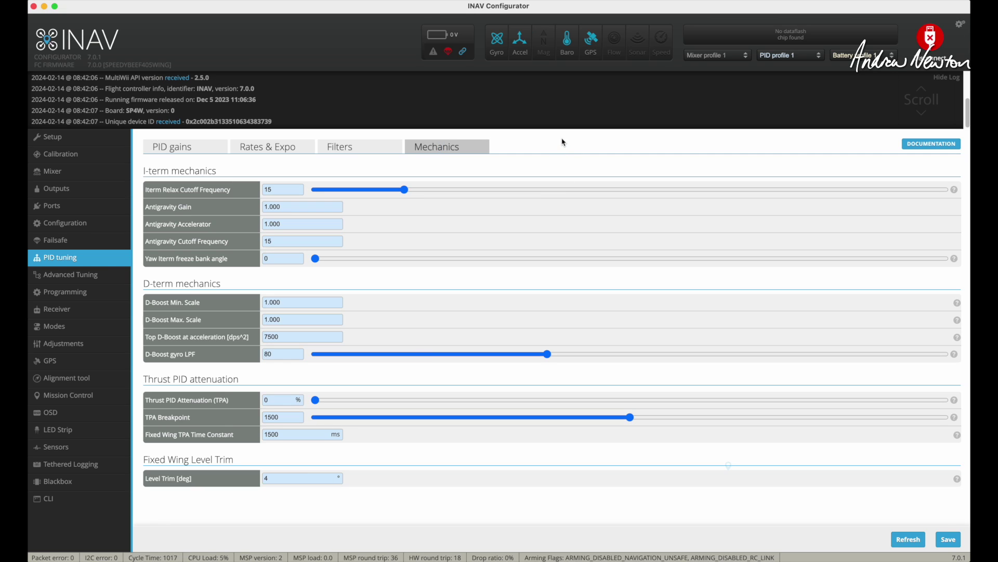
Review the fixed-wing Advanced Tuning settings, covering auto launch, navigation, return-to-home, waypoints and automatic landing
click(65, 278)
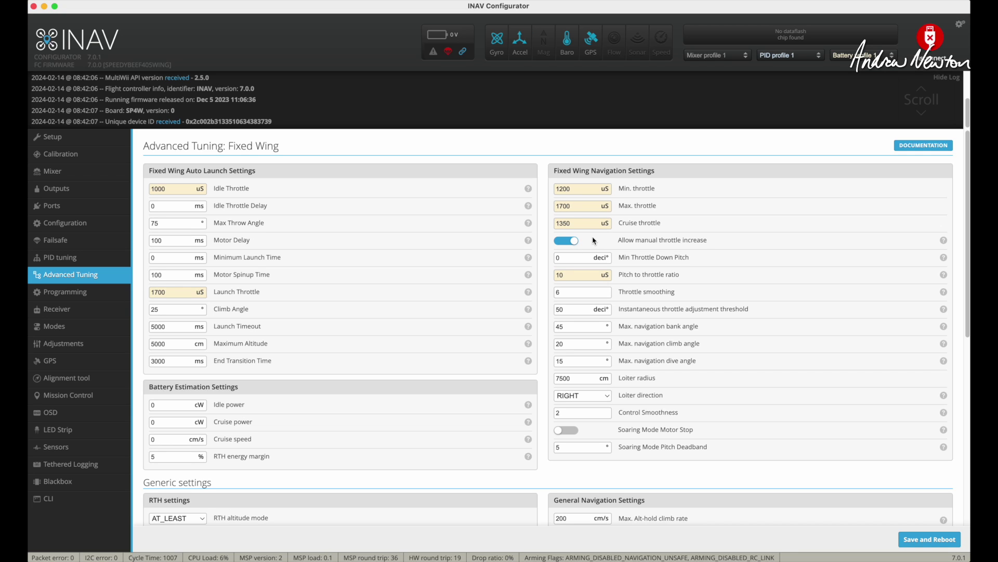
scroll(371, 254, down, 6)
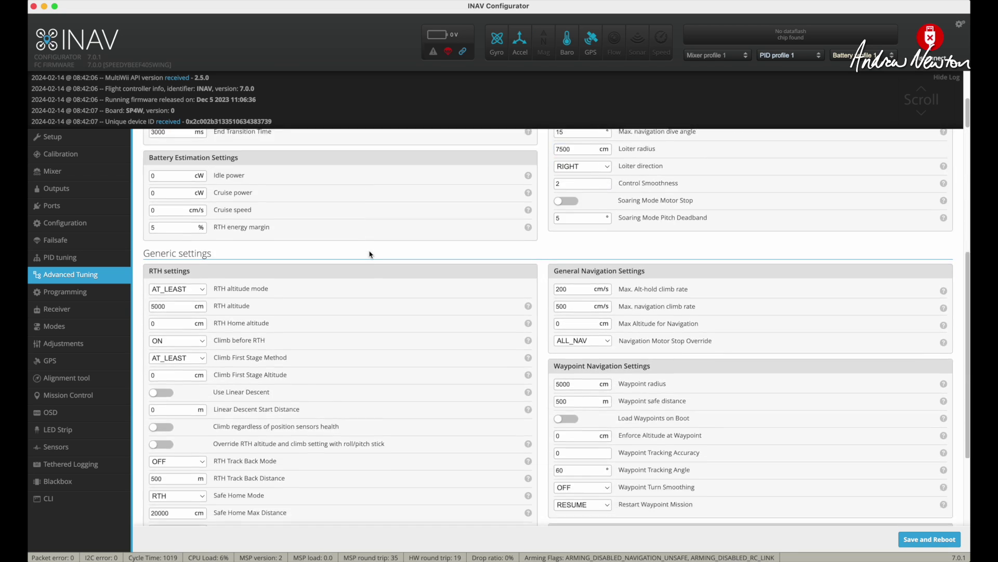
scroll(371, 254, down, 1)
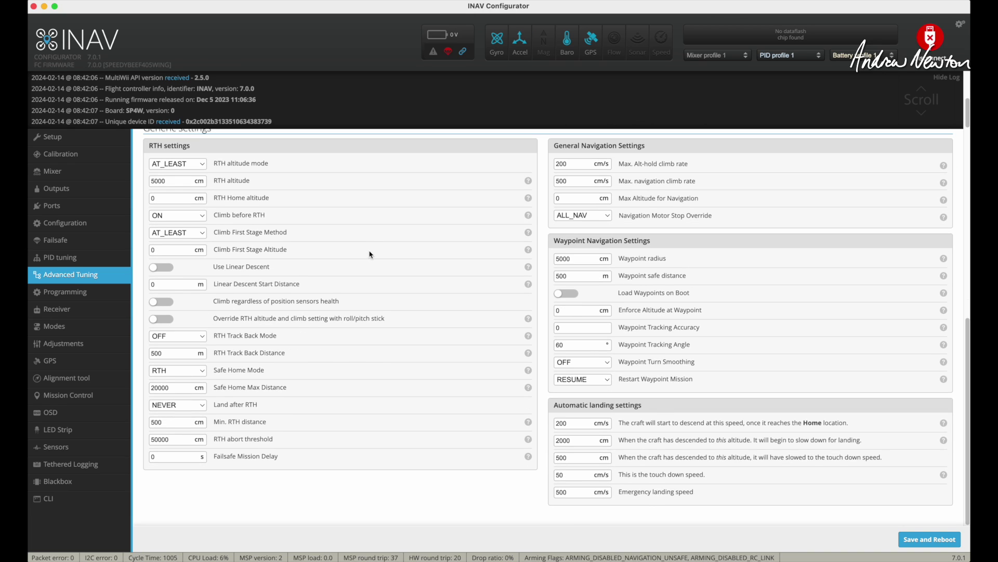
Inspect the Receiver settings and the available serial receiver provider options without changing the provider
click(57, 309)
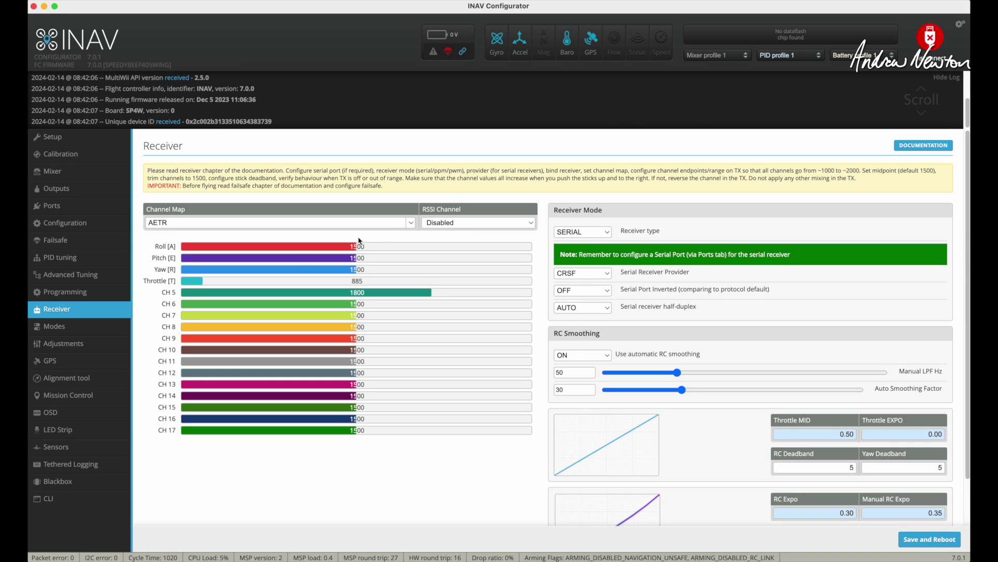
click(595, 274)
click(595, 275)
Review the Modes channel ranges for arming, flight, navigation and OSD modes
click(54, 326)
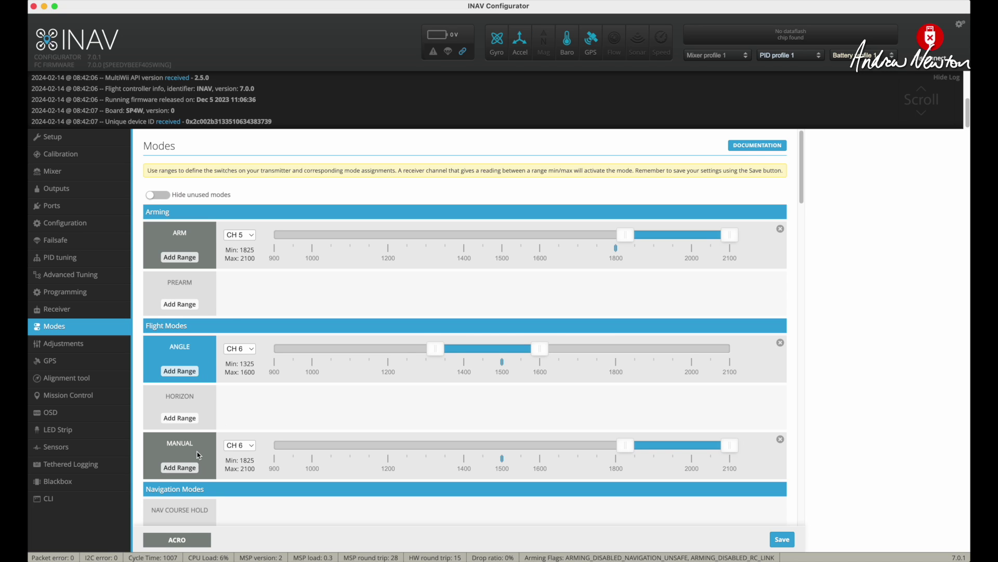
scroll(198, 455, down, 9)
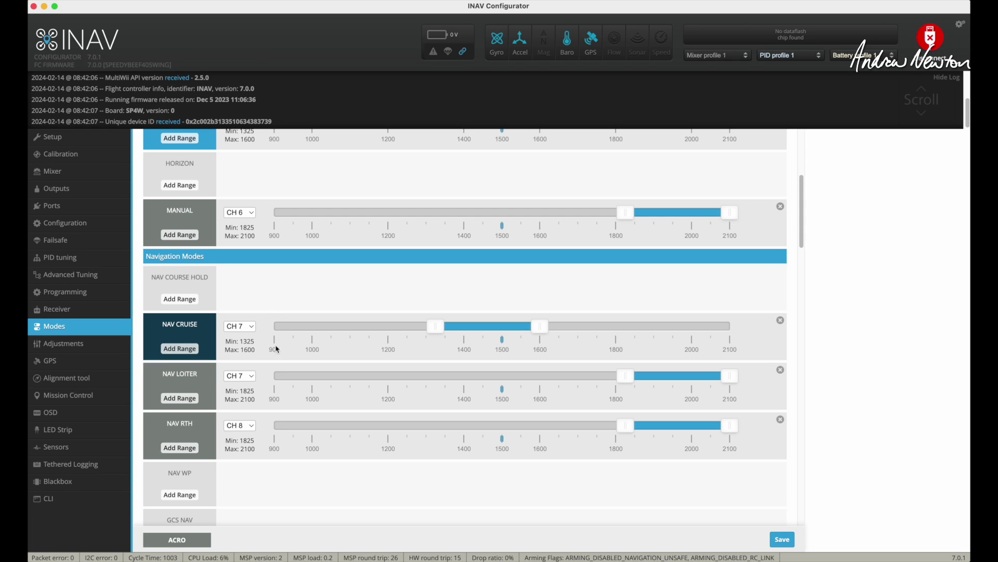
scroll(278, 380, down, 7)
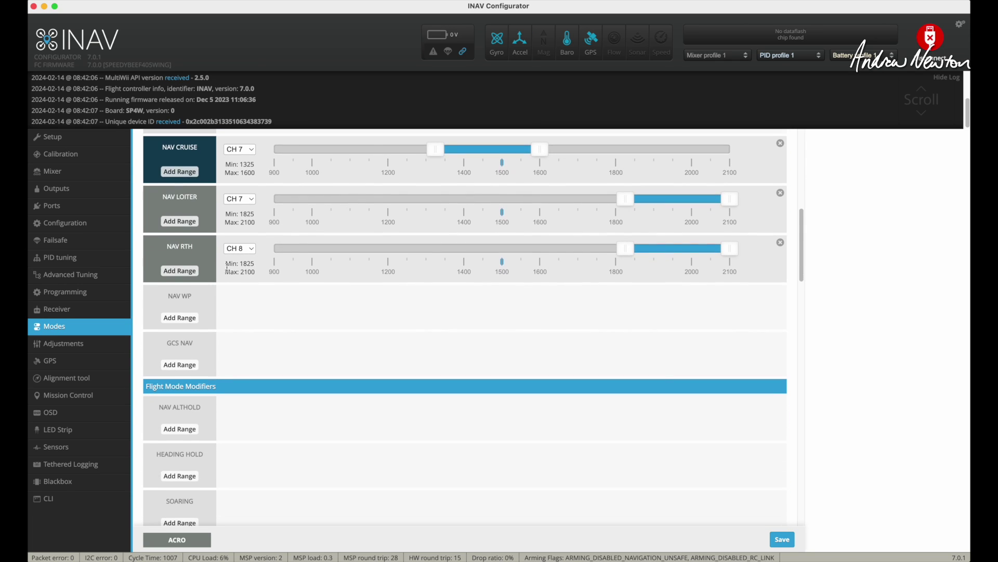
scroll(280, 251, down, 12)
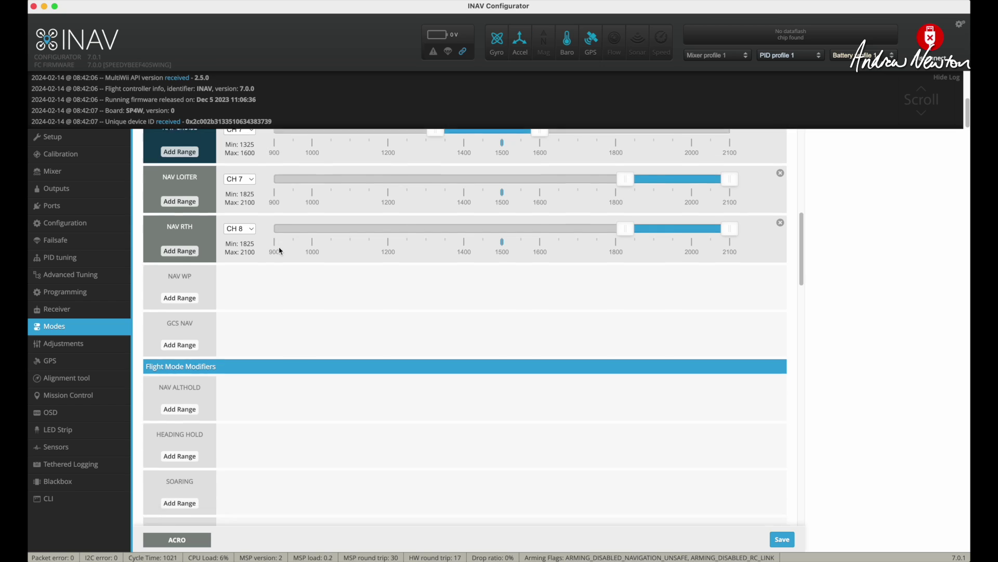
scroll(280, 251, down, 12)
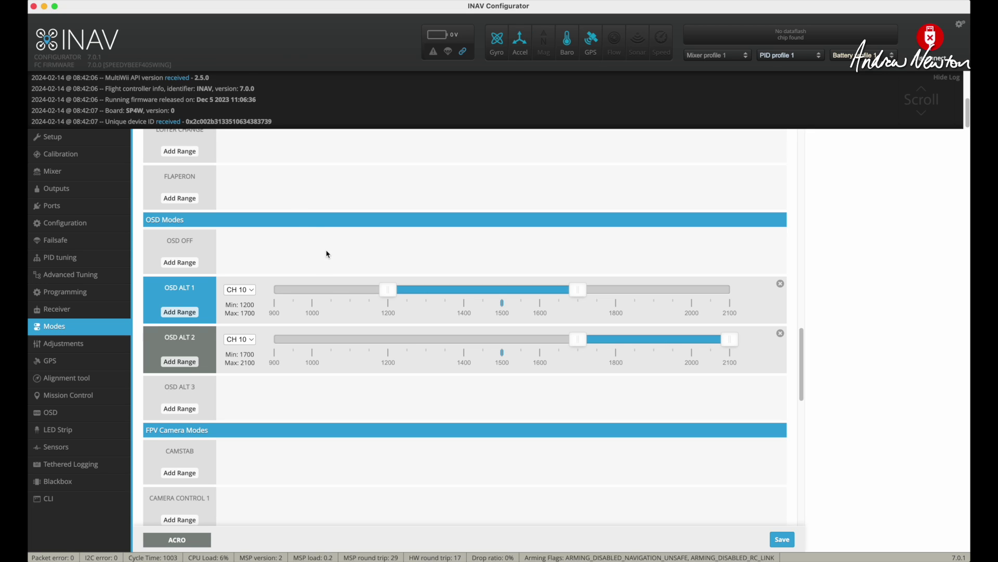
scroll(327, 254, down, 10)
scroll(328, 254, up, 10)
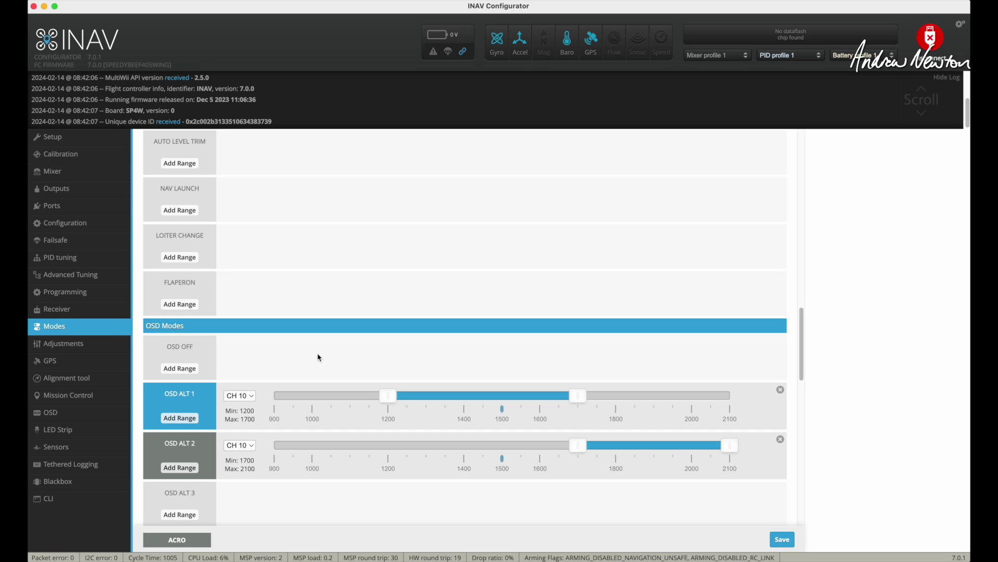
Examine the GPS configuration, including protocol and satellite systems, together with the position and statistics data
click(50, 361)
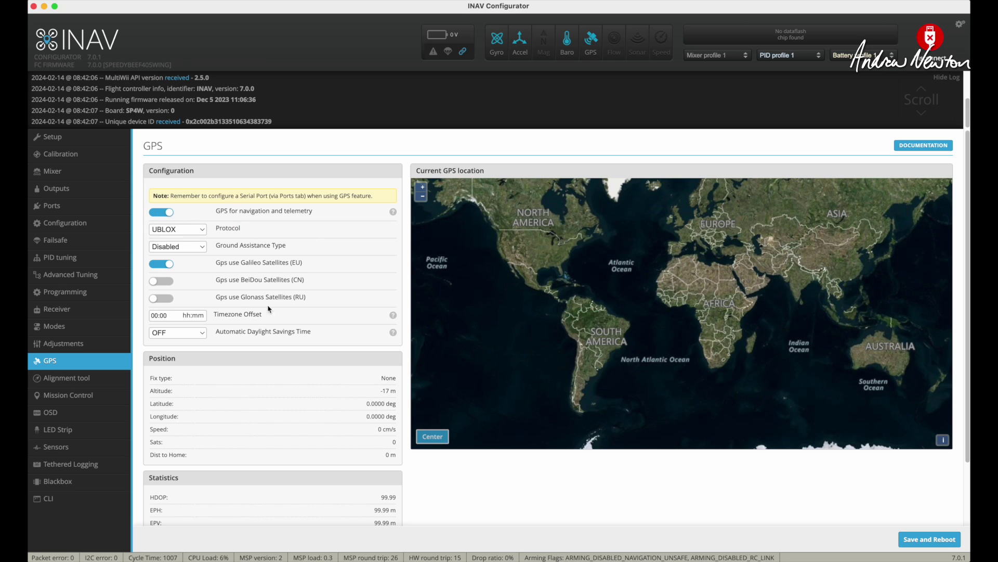
scroll(277, 312, down, 1)
scroll(277, 312, down, 2)
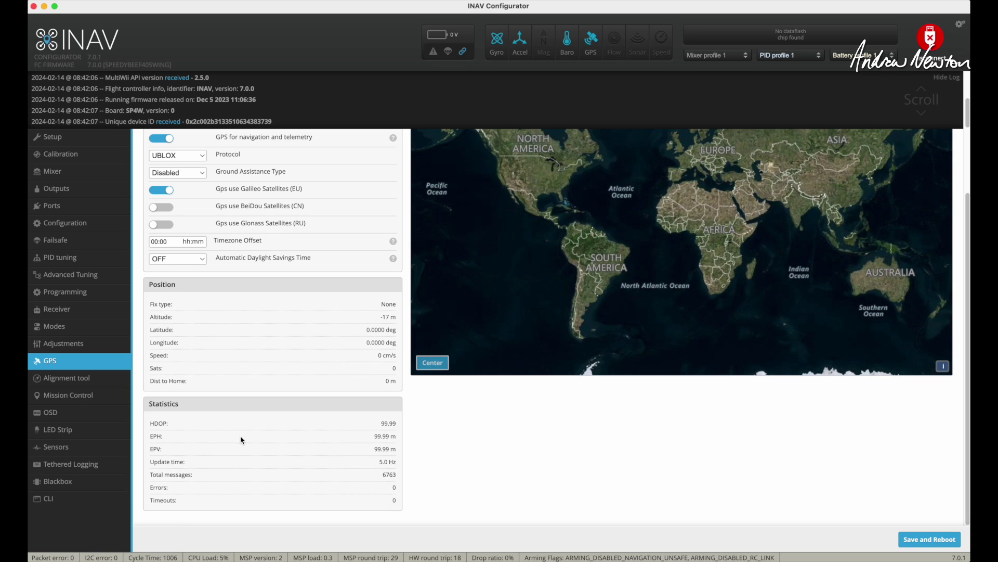
View the OSD settings and the available layout choices, keeping Default Layout selected
click(73, 412)
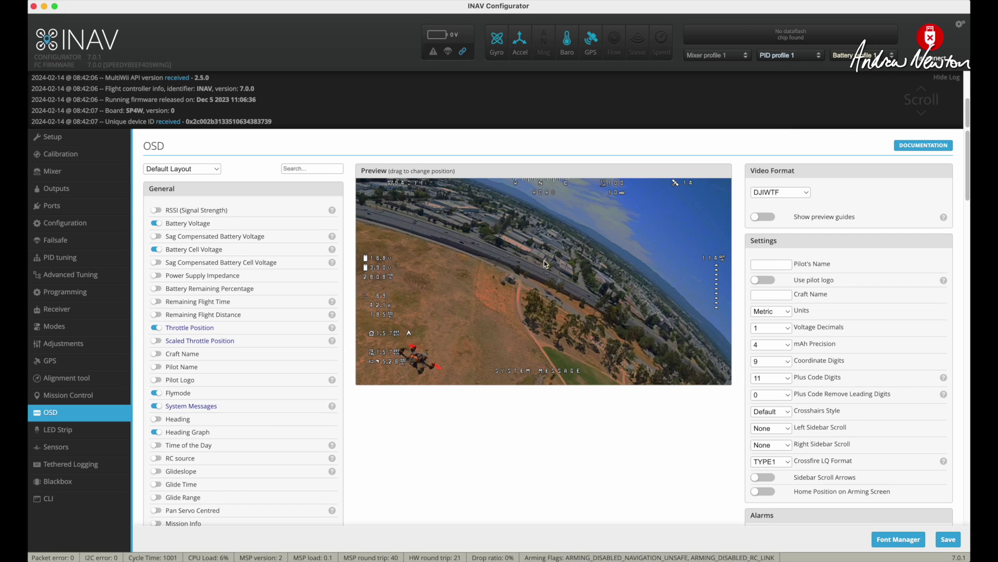
click(170, 171)
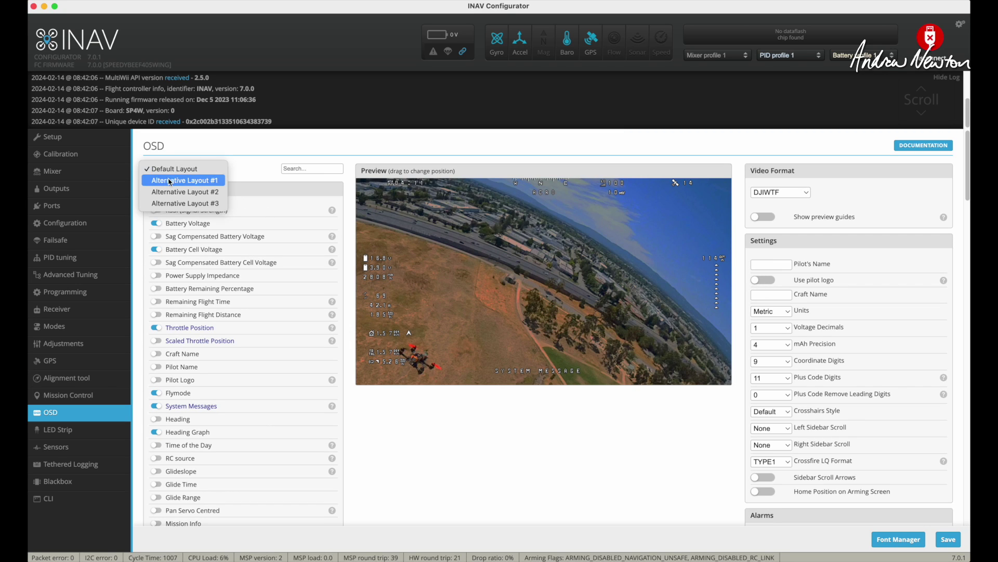
click(172, 169)
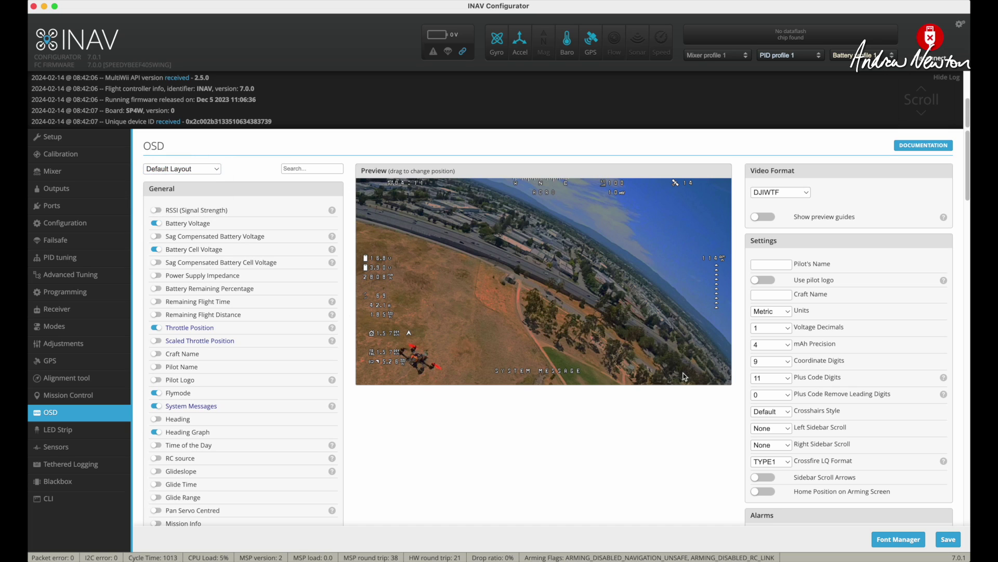